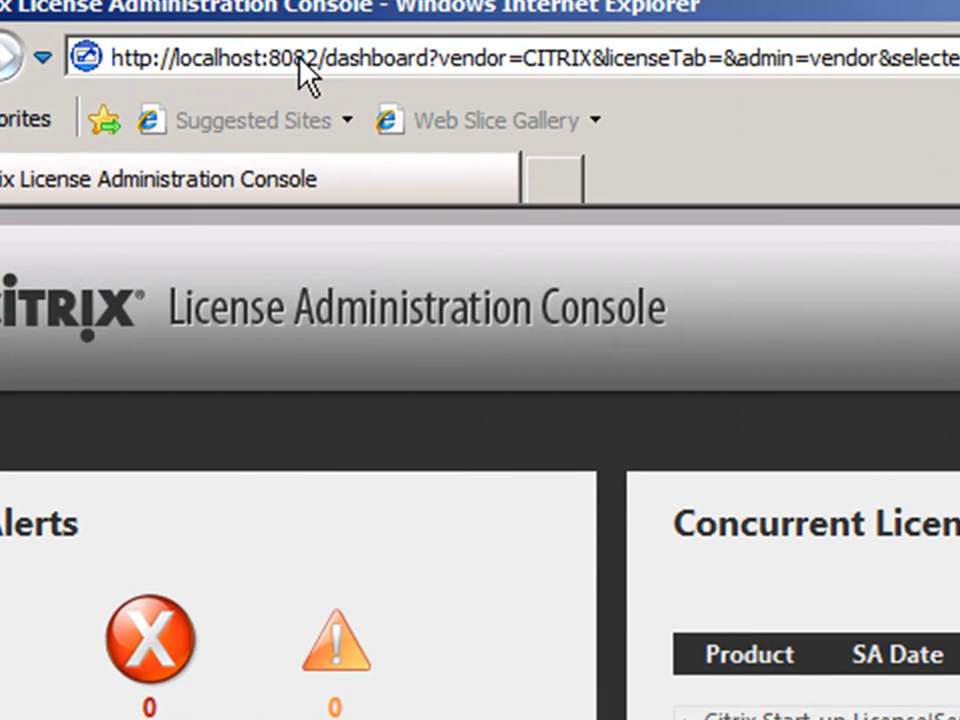
Select the license console's web address, localhost:8082, in the browser.
{"action": "left_click", "coordinate": [298, 60]}
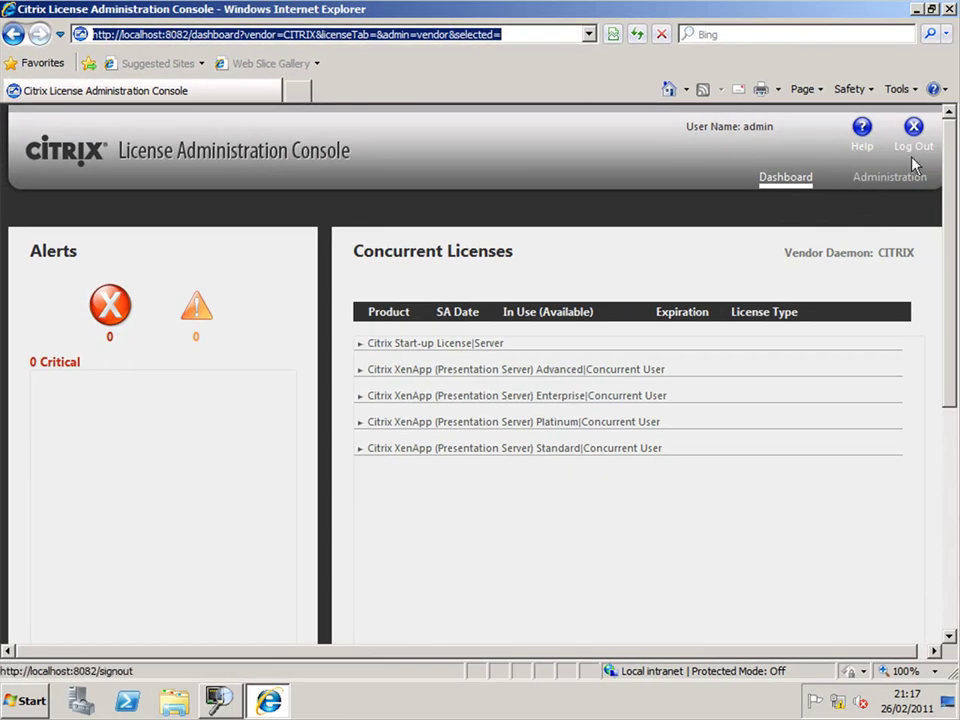
Go to Administration > Server Configuration and highlight the HTTP port value 8082.
{"action": "left_click", "coordinate": [893, 186]}
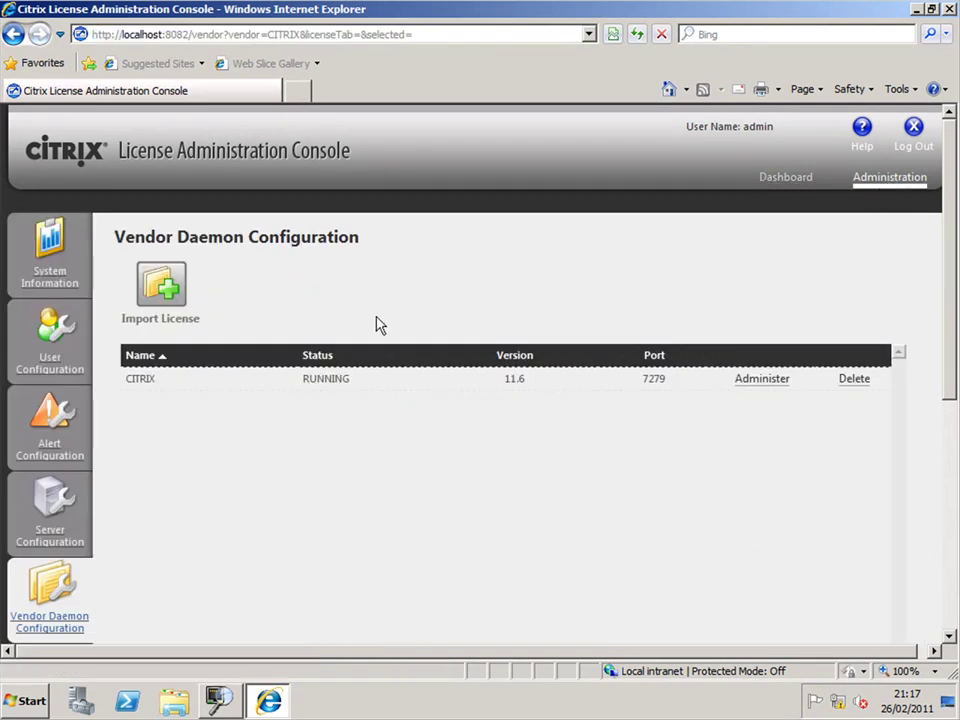
{"action": "left_click", "coordinate": [50, 507]}
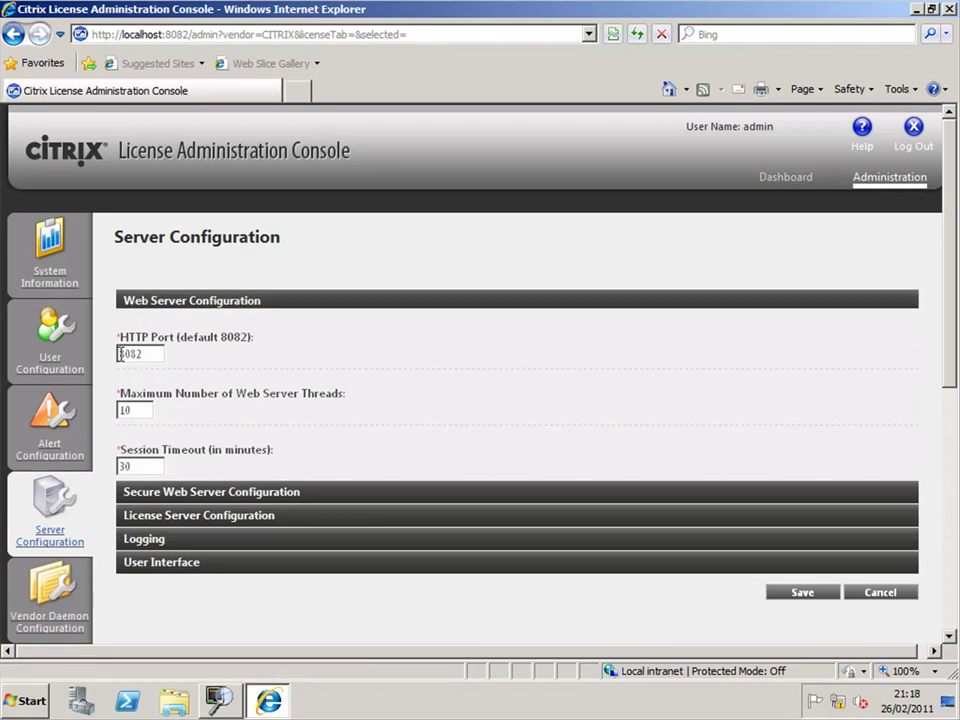
{"action": "left_click_drag", "start_coordinate": [121, 354], "coordinate": [154, 360]}
Collapse Web Server Configuration, expand License Server Configuration and highlight manager port 27000.
{"action": "left_click", "coordinate": [175, 308]}
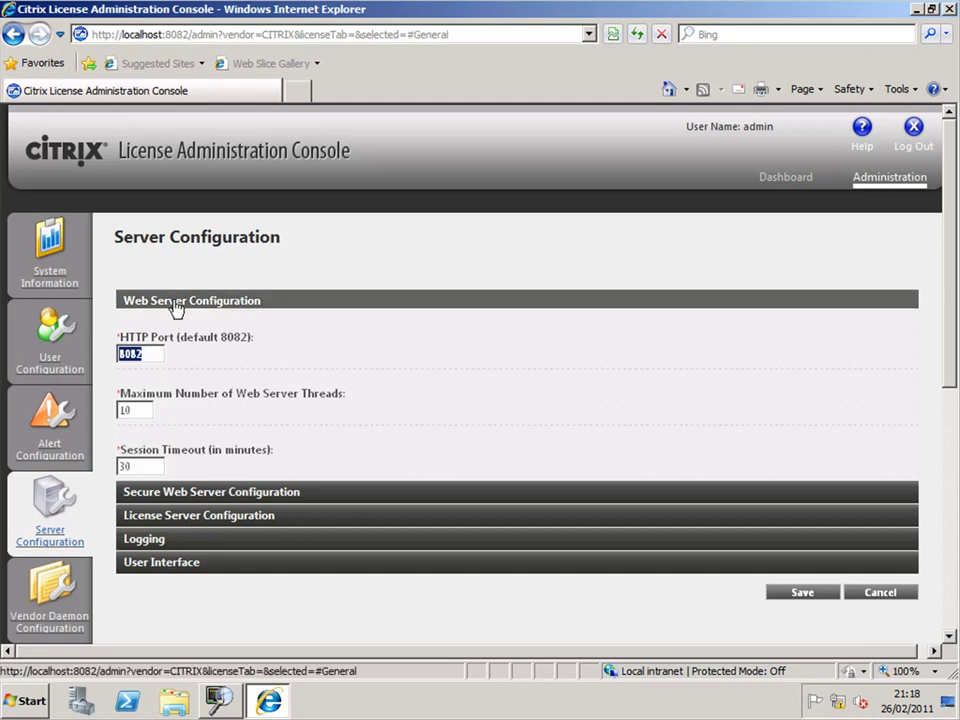
{"action": "left_click", "coordinate": [196, 517]}
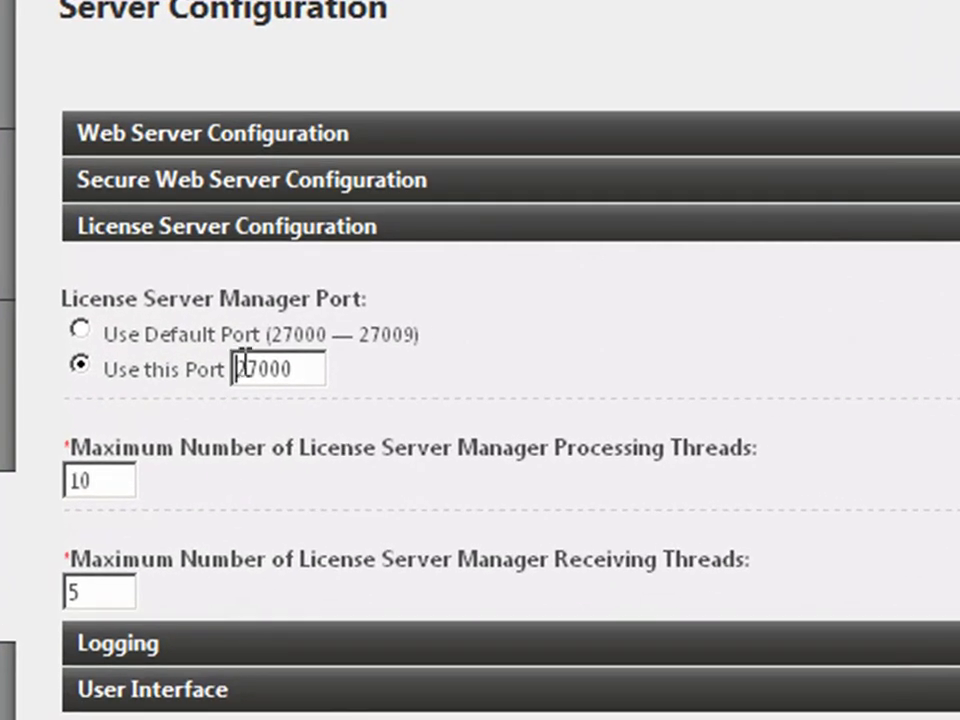
{"action": "left_click_drag", "start_coordinate": [311, 364], "coordinate": [247, 369]}
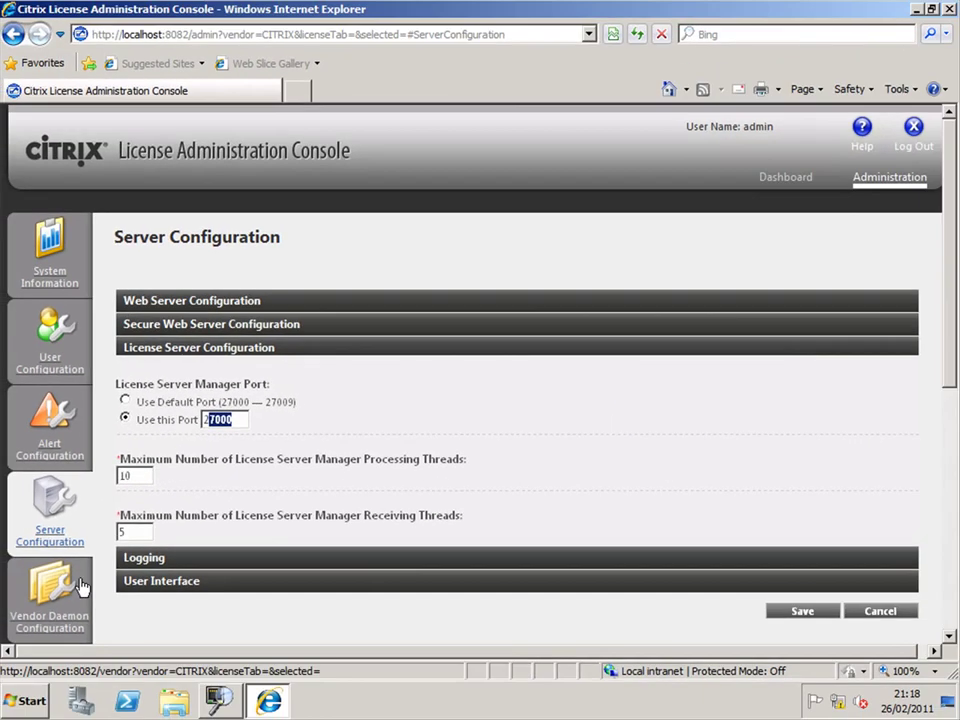
Open the CITRIX vendor daemon's settings and highlight its port, 7279.
{"action": "left_click", "coordinate": [56, 580]}
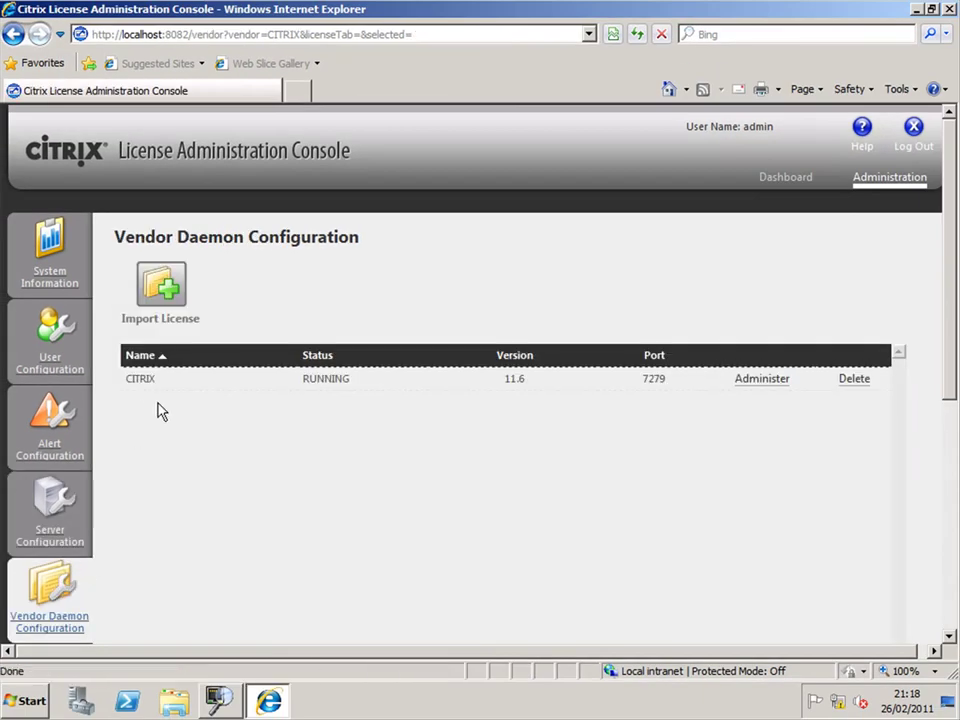
{"action": "left_click", "coordinate": [146, 381]}
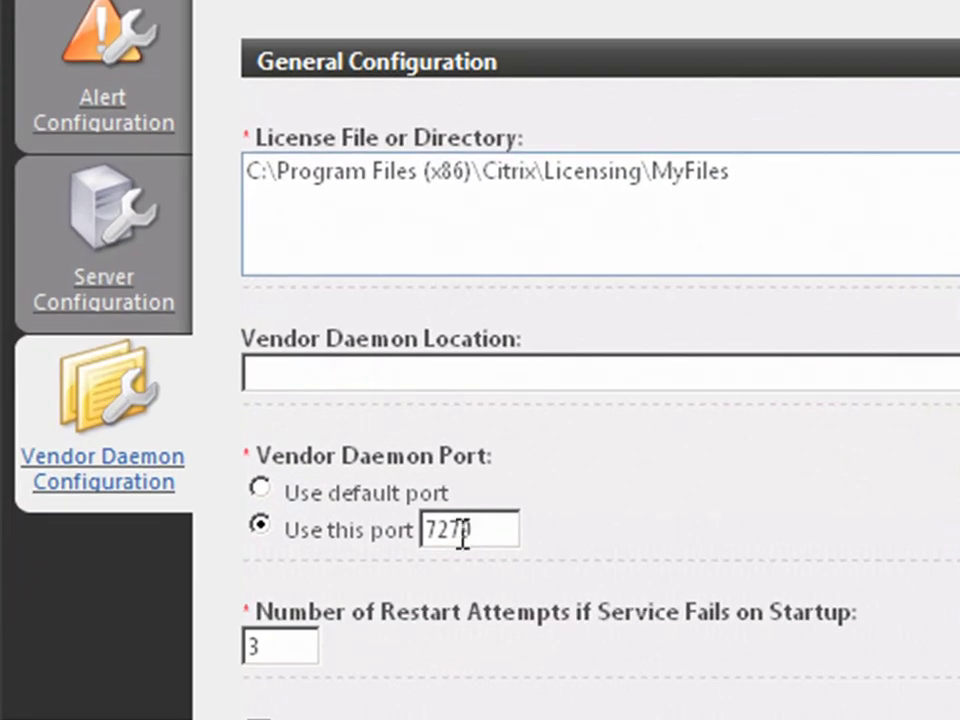
{"action": "left_click_drag", "start_coordinate": [437, 609], "coordinate": [371, 610]}
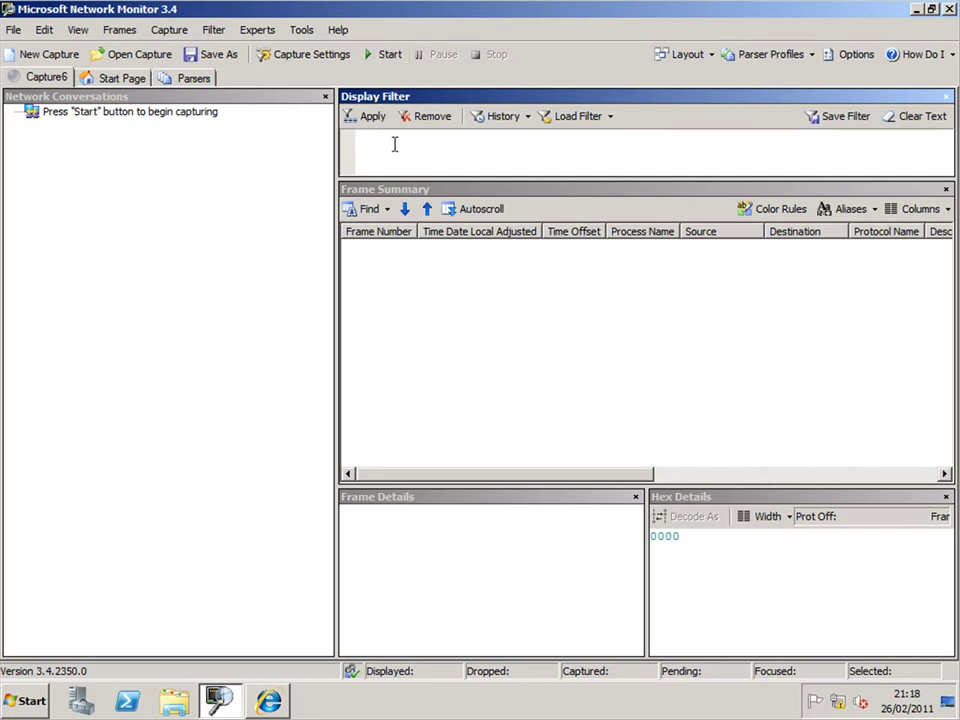
Enter and apply the display filter tcp.Port == 7279.
{"action": "type", "text": "tcp.port"}
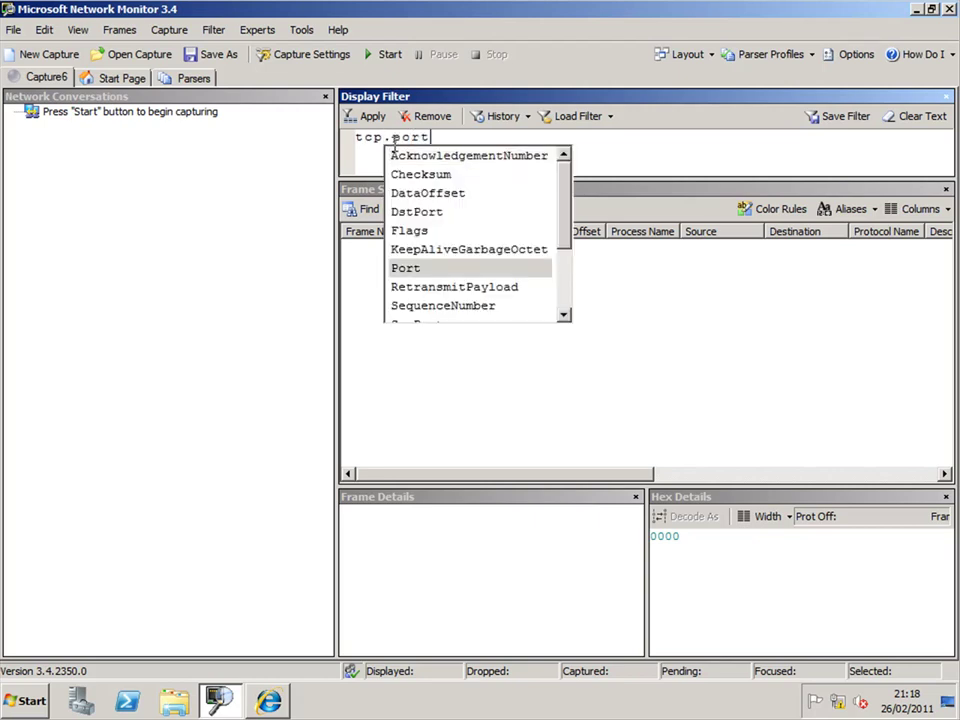
{"action": "key", "text": "Return"}
{"action": "type", "text": "=="}
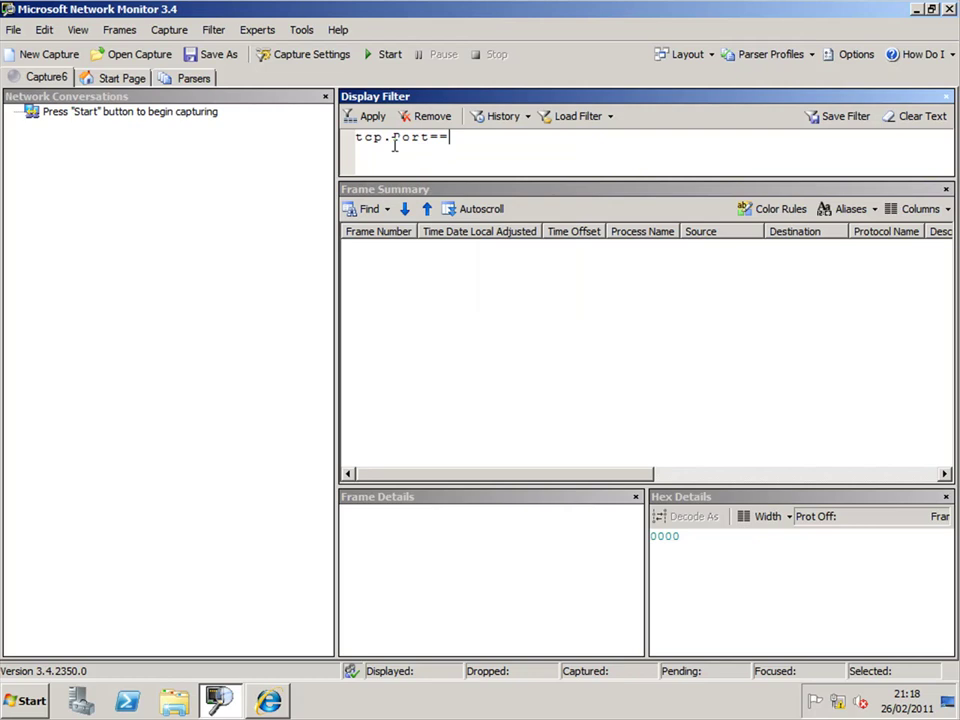
{"action": "key", "text": "BackSpace"}
{"action": "key", "text": "BackSpace"}
{"action": "type", "text": "== 7279"}
{"action": "left_click", "coordinate": [374, 117]}
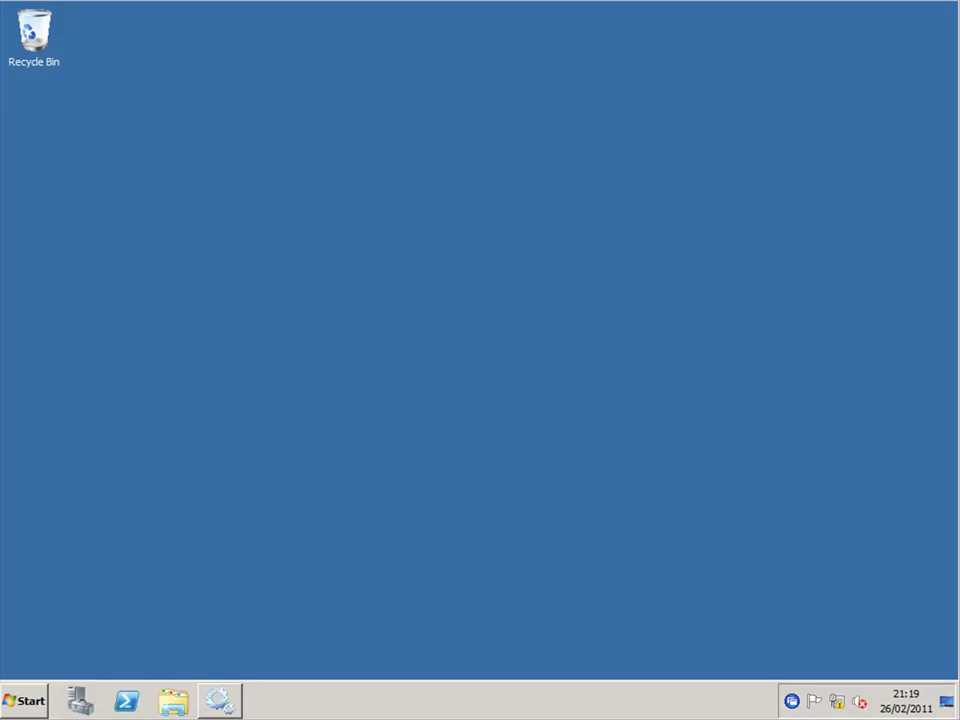
Launch NotepadX from the Citrix online plug-in tray menu and dismiss the license warning.
{"action": "right_click", "coordinate": [795, 700]}
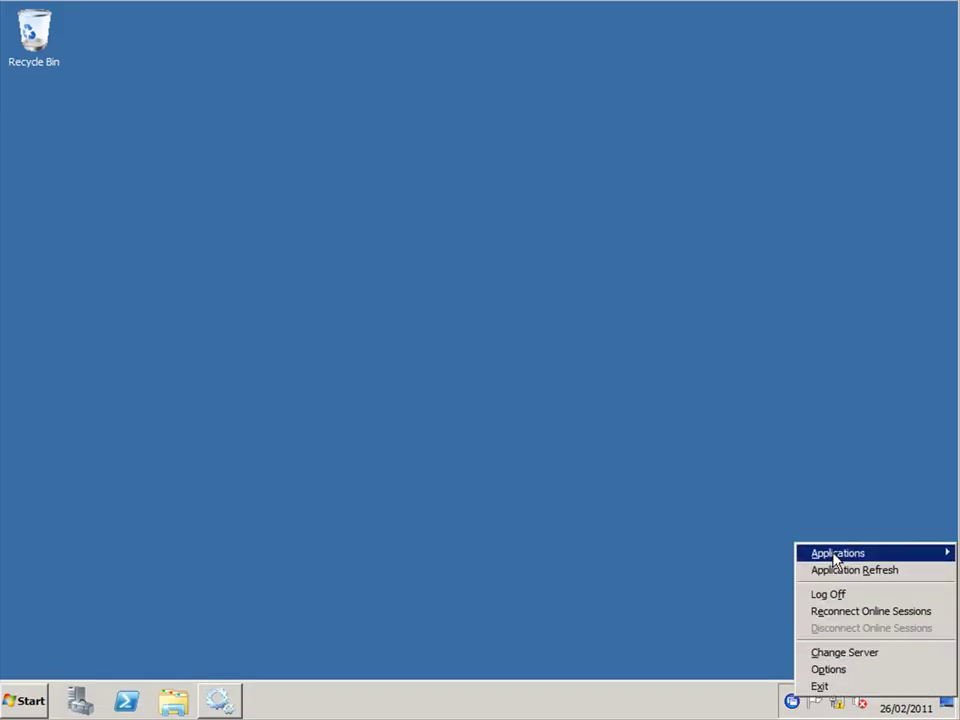
{"action": "mouse_move", "coordinate": [820, 560]}
{"action": "left_click", "coordinate": [757, 557]}
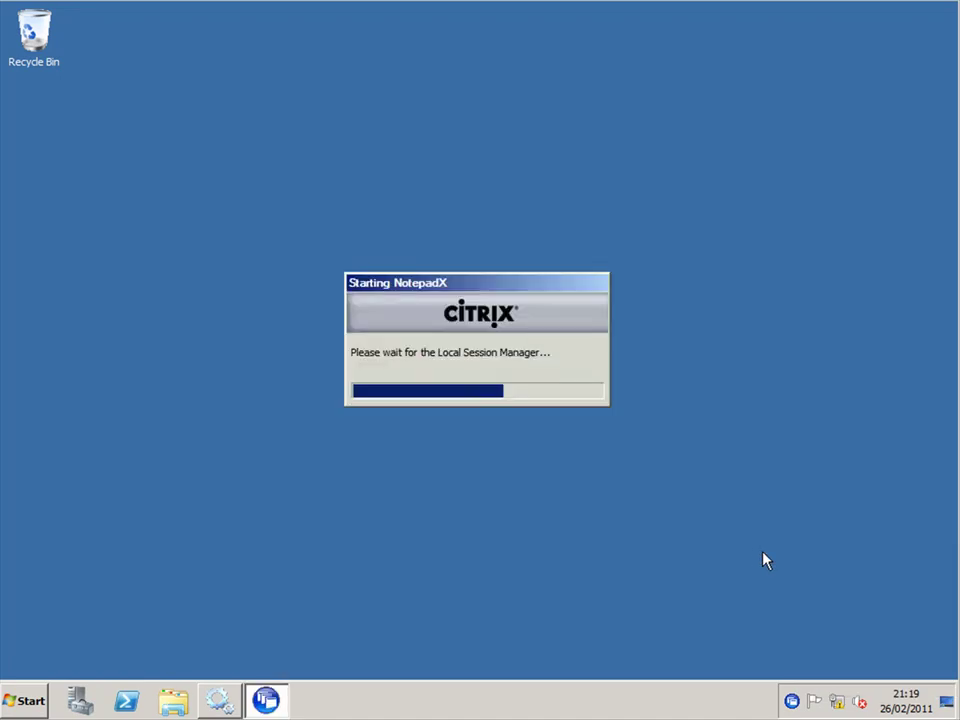
{"action": "left_click", "coordinate": [628, 427]}
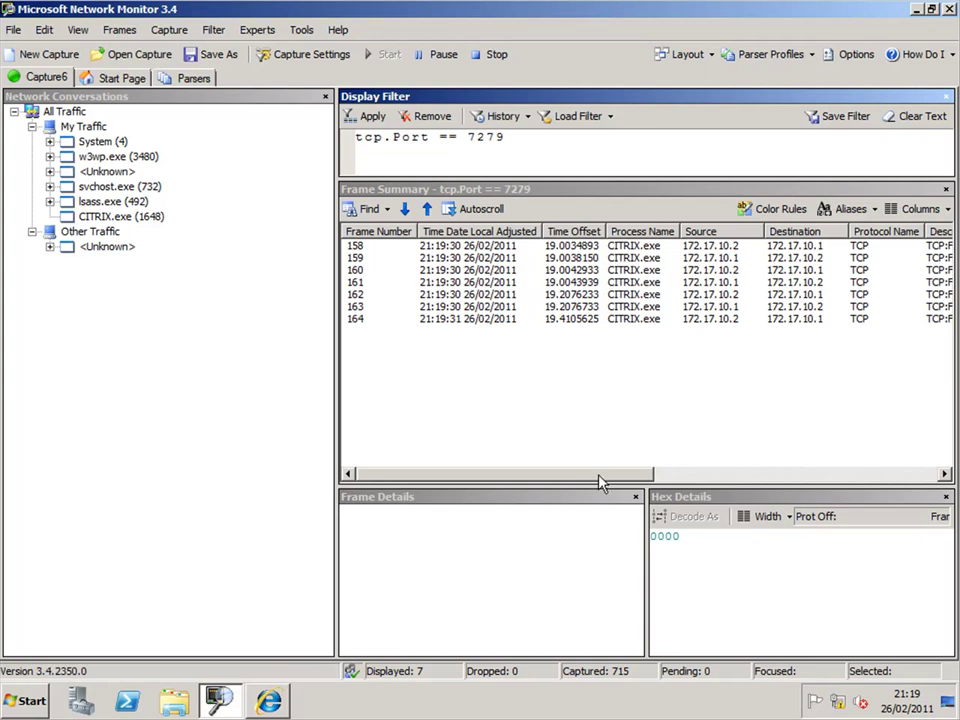
Replace the filter port with 27000, apply it, and switch back to the license console.
{"action": "left_click_drag", "start_coordinate": [600, 482], "coordinate": [530, 487]}
{"action": "left_click", "coordinate": [461, 137]}
{"action": "left_click_drag", "start_coordinate": [467, 137], "coordinate": [548, 140]}
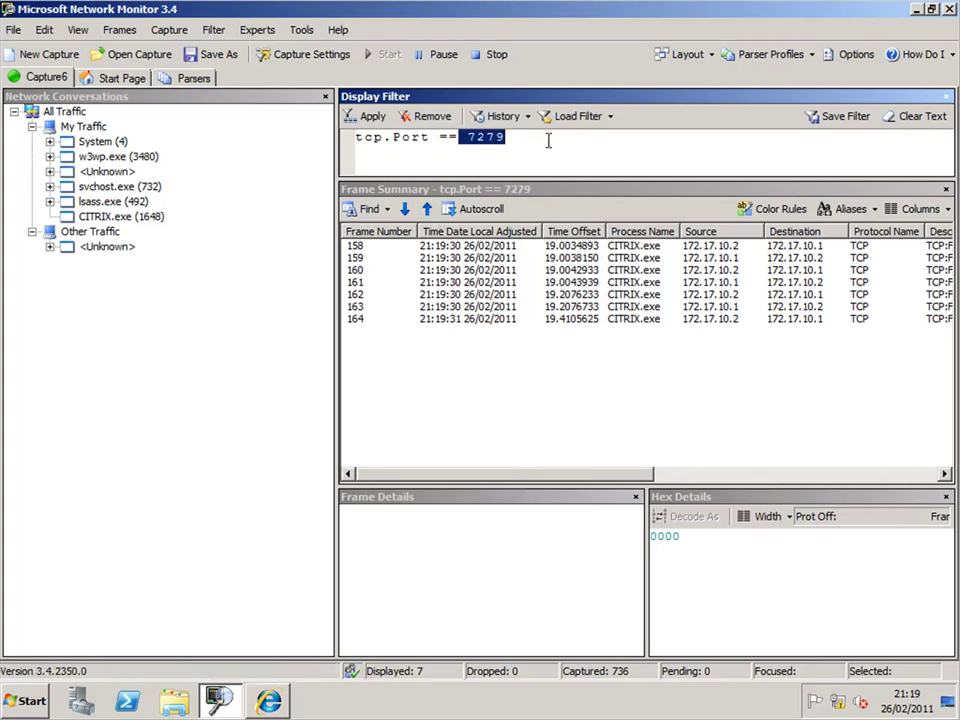
{"action": "type", "text": "27"}
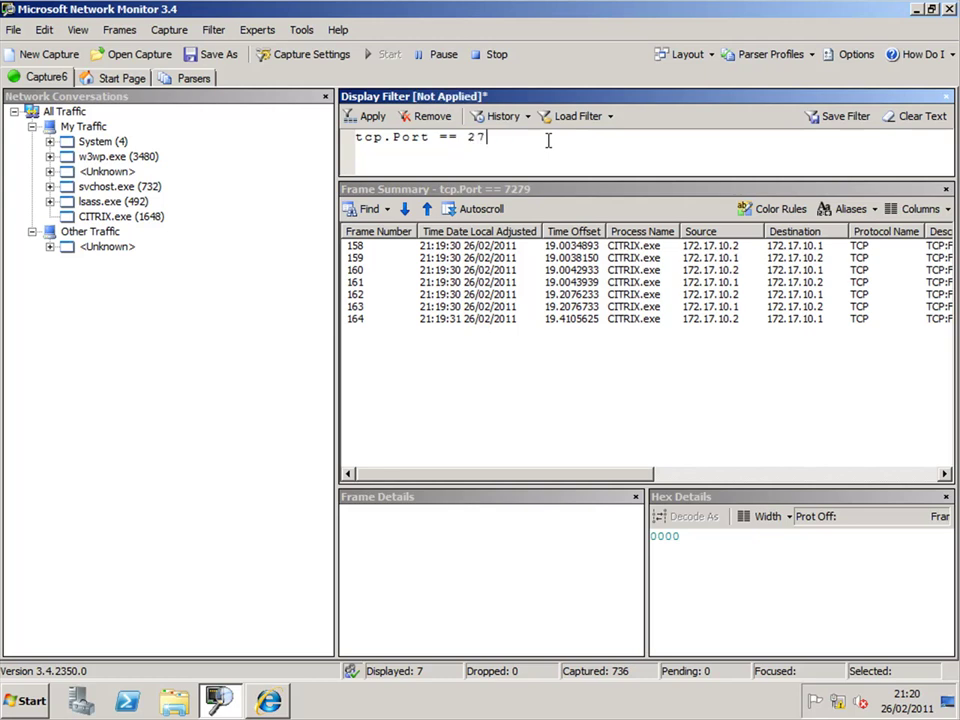
{"action": "type", "text": "000"}
{"action": "left_click", "coordinate": [372, 116]}
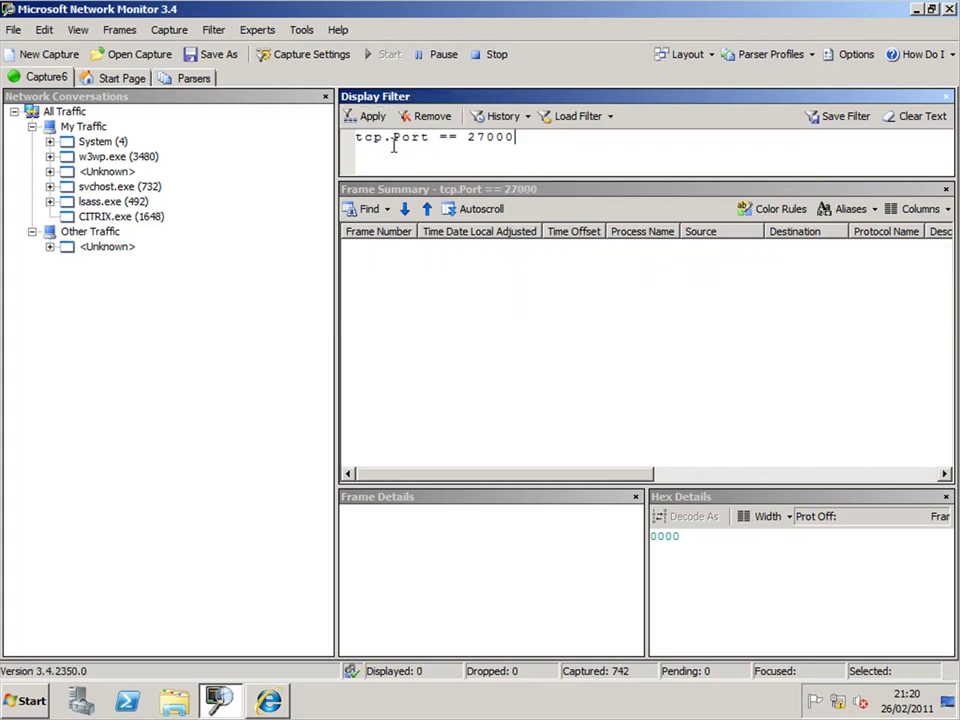
{"action": "left_click", "coordinate": [268, 702]}
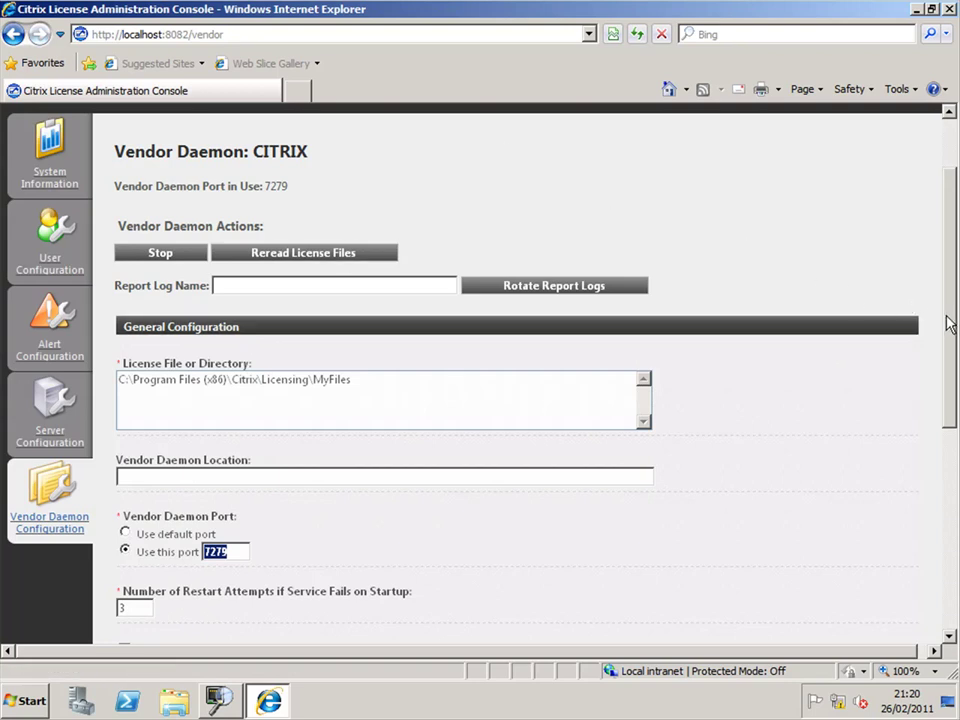
Expand XenApp Platinum Concurrent User on the Dashboard, showing 1 in use and 99 available.
{"action": "scroll", "coordinate": [949, 324], "scroll_direction": "up", "scroll_amount": 2}
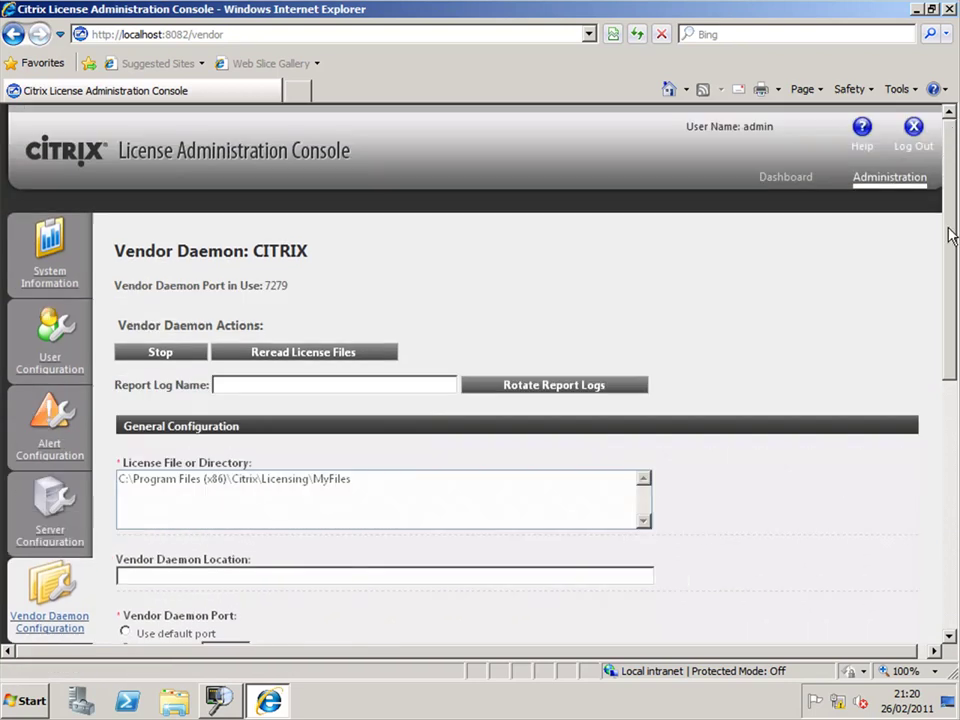
{"action": "left_click", "coordinate": [797, 188]}
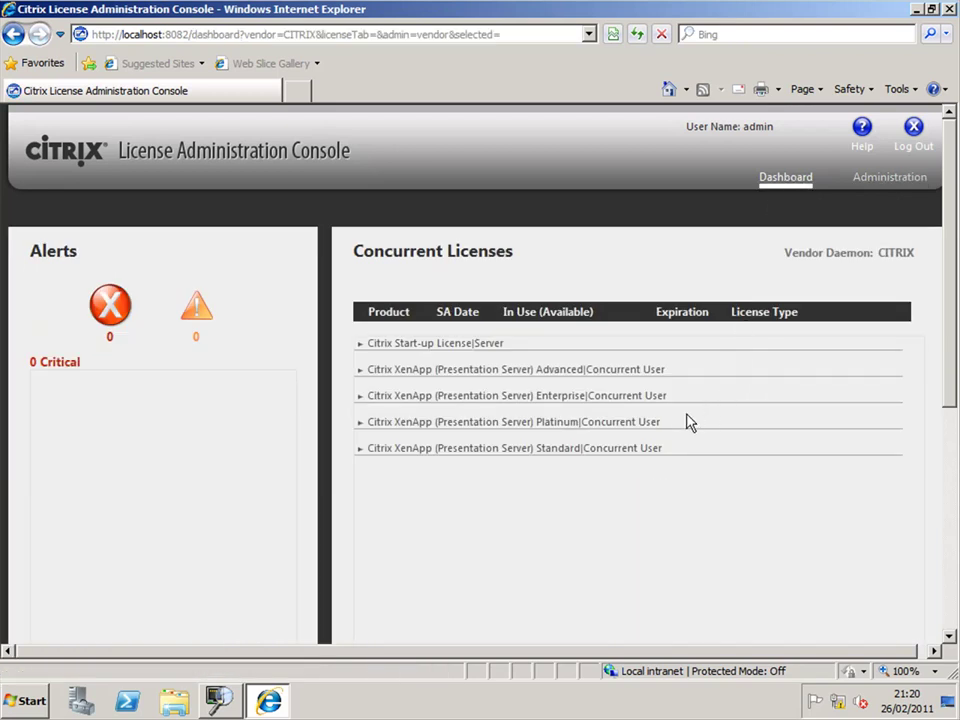
{"action": "left_click", "coordinate": [359, 426]}
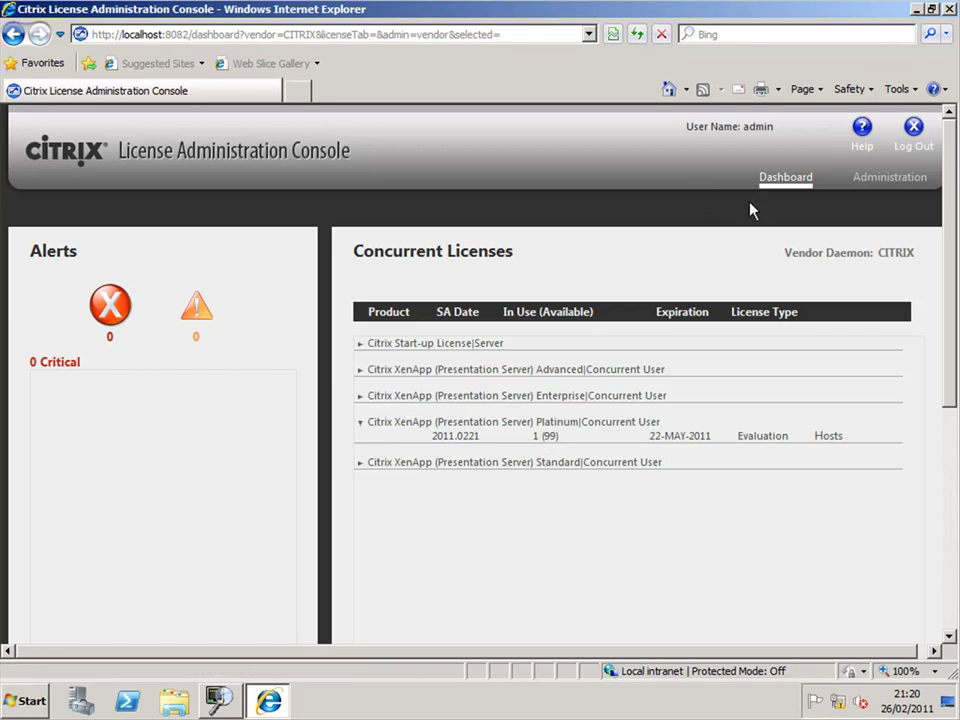
{"action": "mouse_move", "coordinate": [222, 704]}
{"action": "mouse_move", "coordinate": [81, 702]}
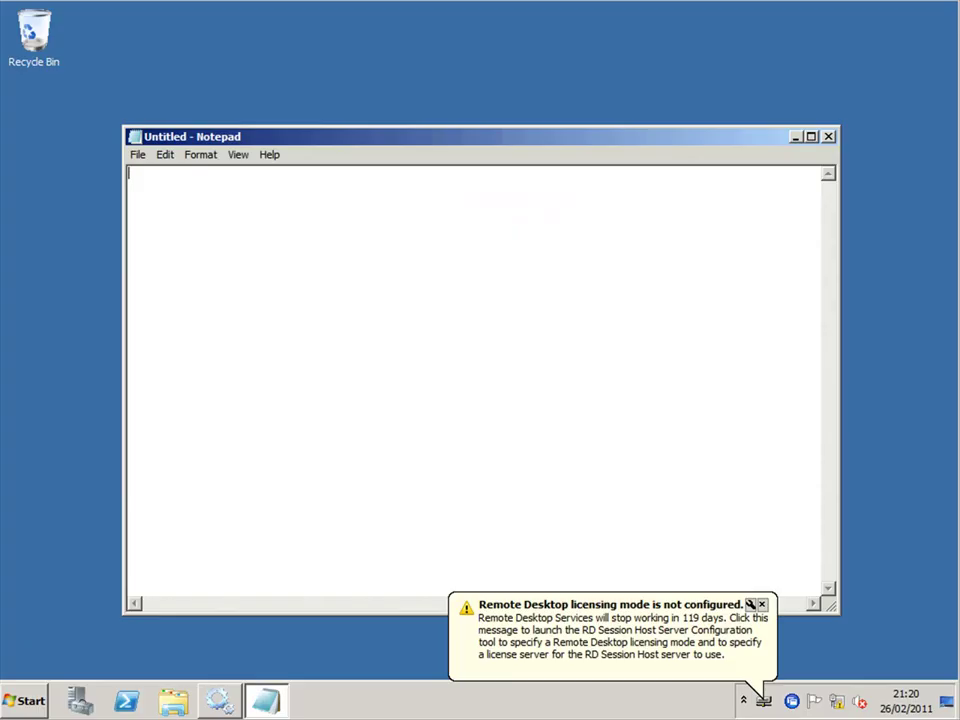
Exit the empty Notepad window with File > Exit.
{"action": "left_click", "coordinate": [139, 155]}
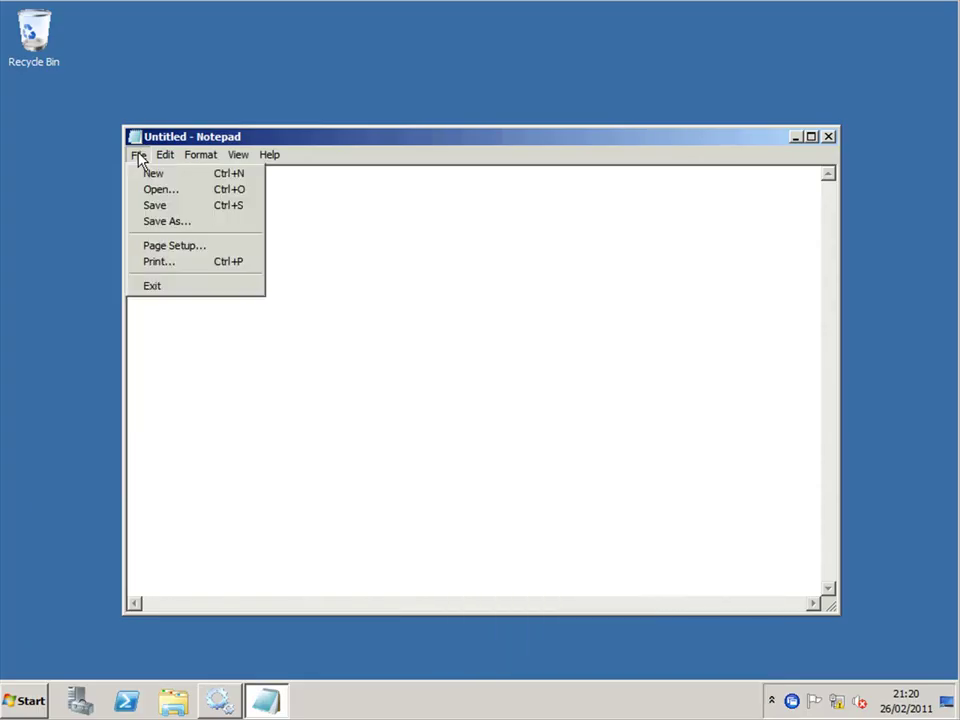
{"action": "left_click", "coordinate": [151, 289]}
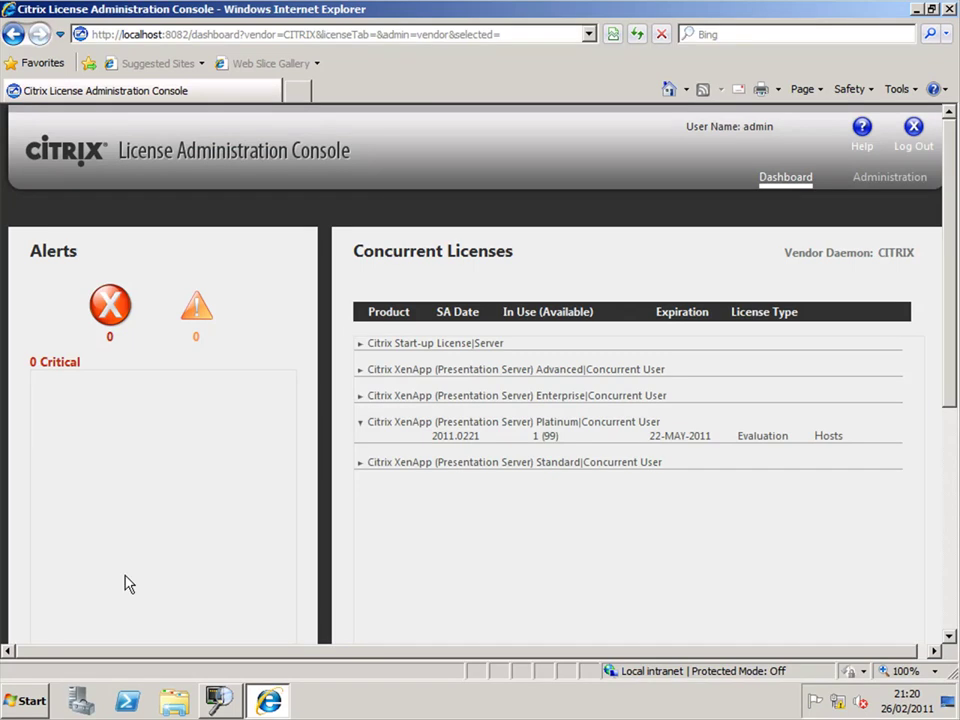
Reload the Dashboard, re-expand XenApp Platinum now at 0 in use, and return to Network Monitor.
{"action": "left_click", "coordinate": [884, 184]}
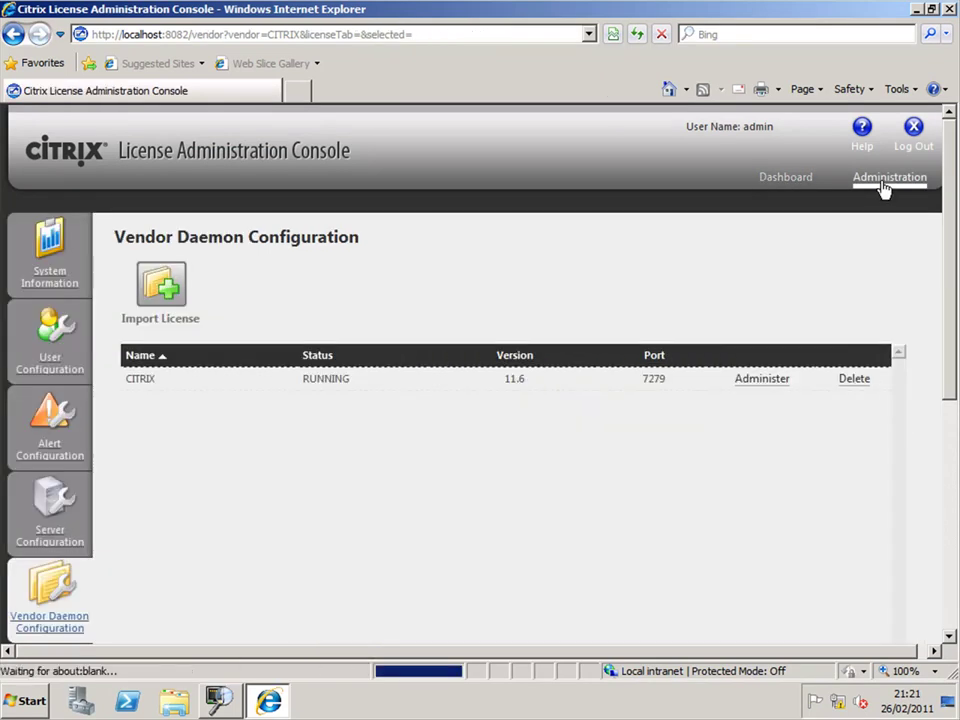
{"action": "left_click", "coordinate": [787, 179]}
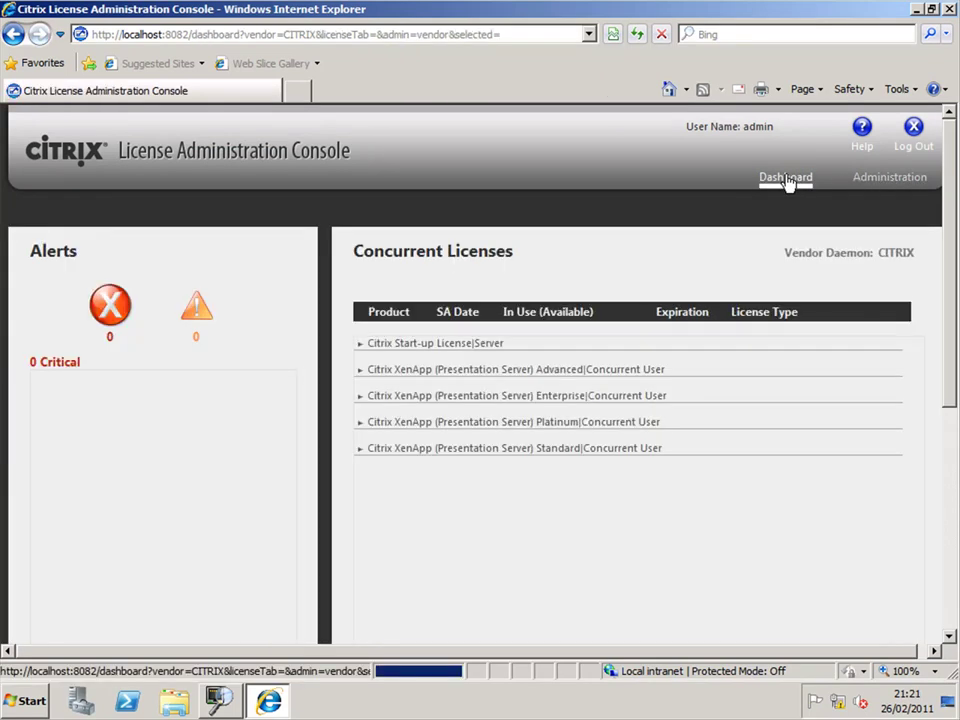
{"action": "left_click", "coordinate": [364, 429]}
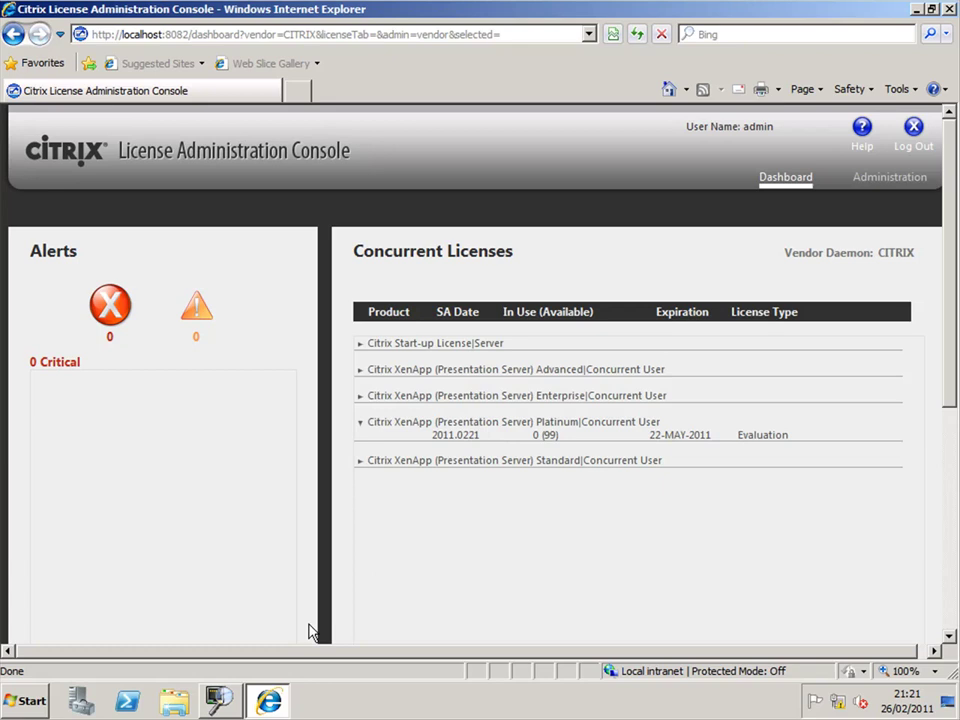
{"action": "left_click", "coordinate": [221, 700]}
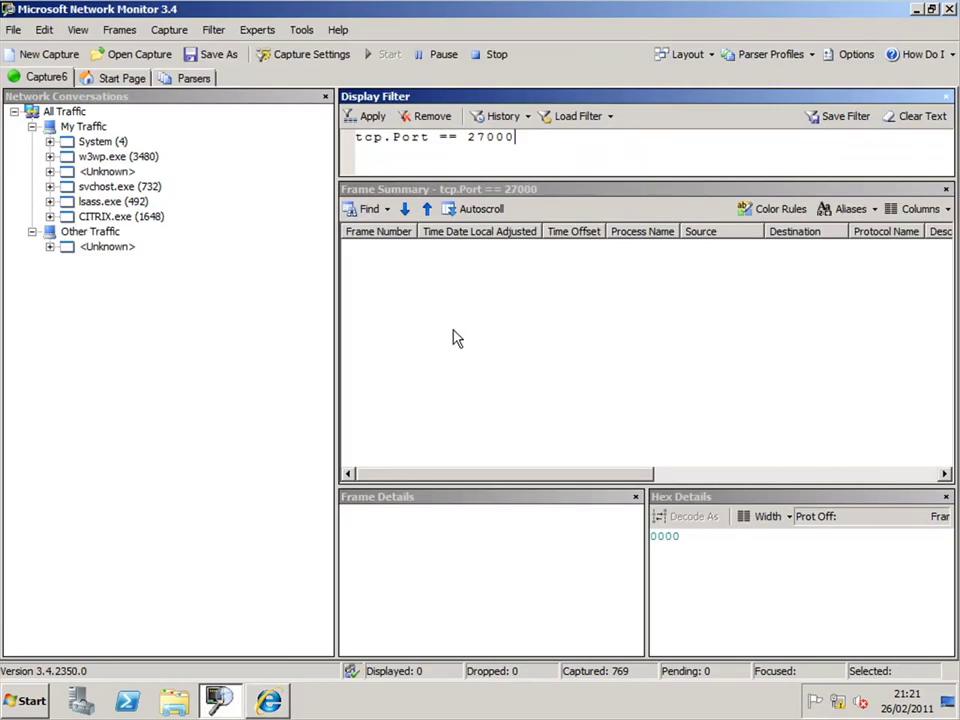
Change the display filter to tcp.Port == 7279 to show the CITRIX.exe frames.
{"action": "left_click_drag", "start_coordinate": [466, 137], "coordinate": [524, 140]}
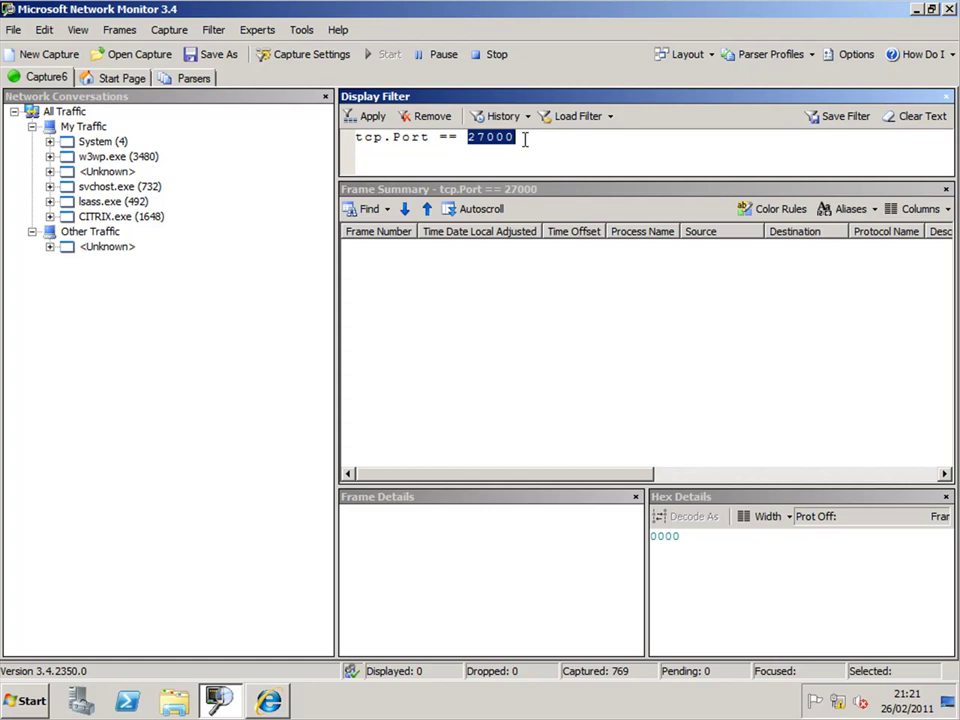
{"action": "type", "text": "7279"}
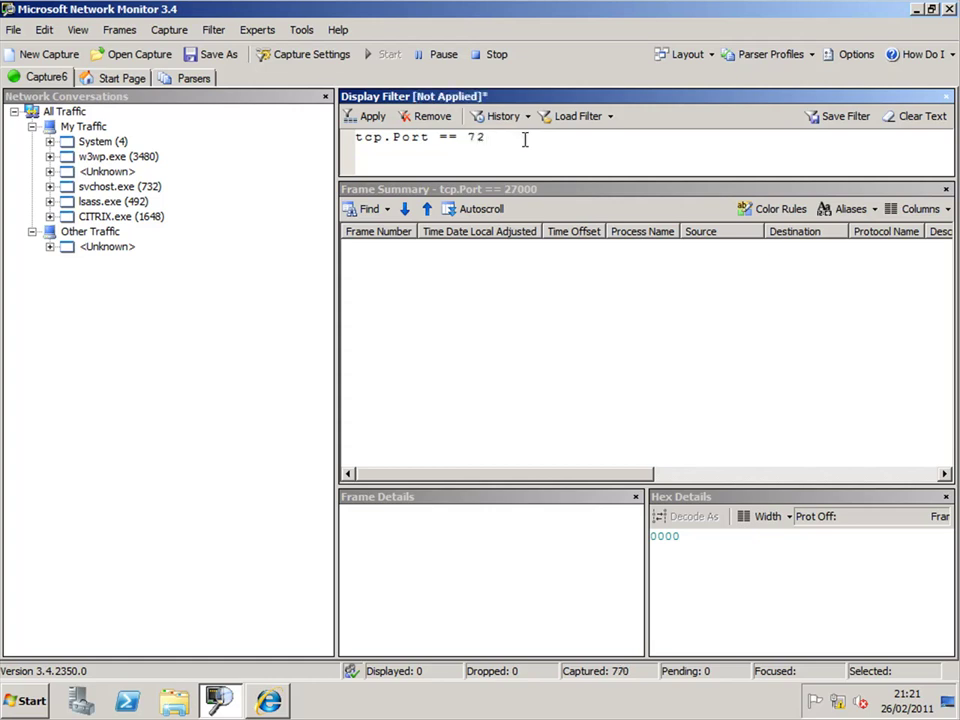
{"action": "left_click", "coordinate": [368, 116]}
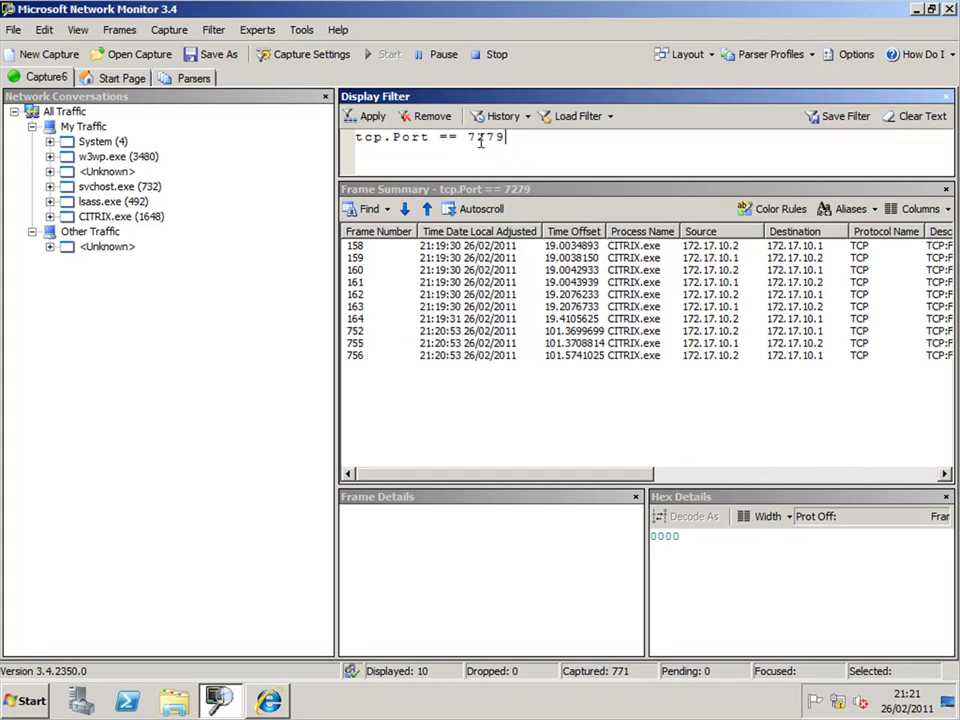
Set the filter back to tcp.Port == 27000 and reapply it.
{"action": "left_click_drag", "start_coordinate": [470, 136], "coordinate": [510, 137]}
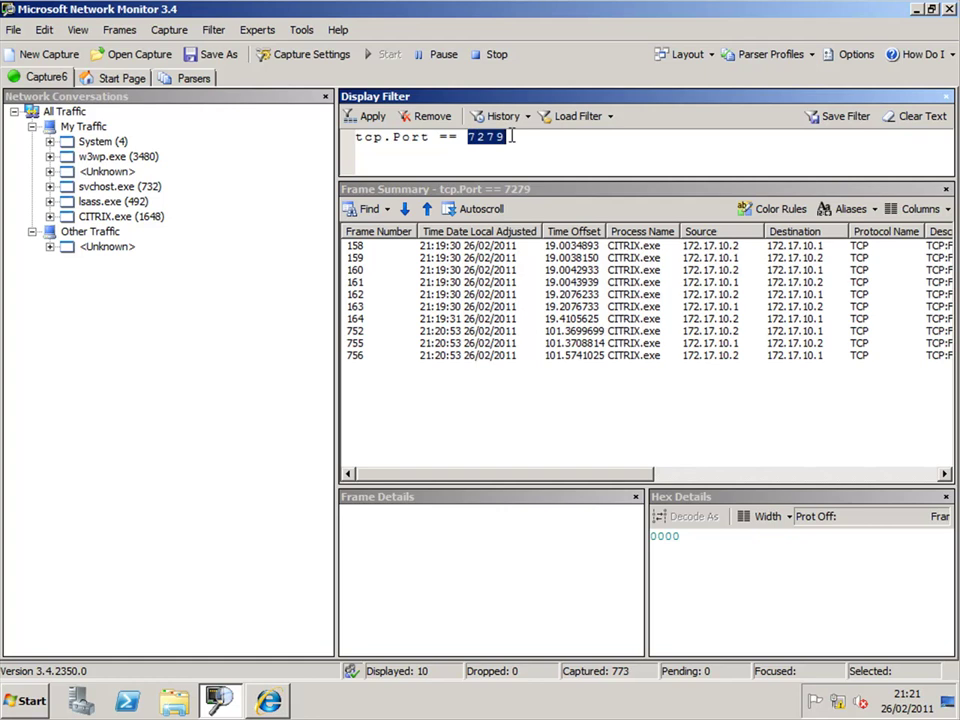
{"action": "type", "text": "27000"}
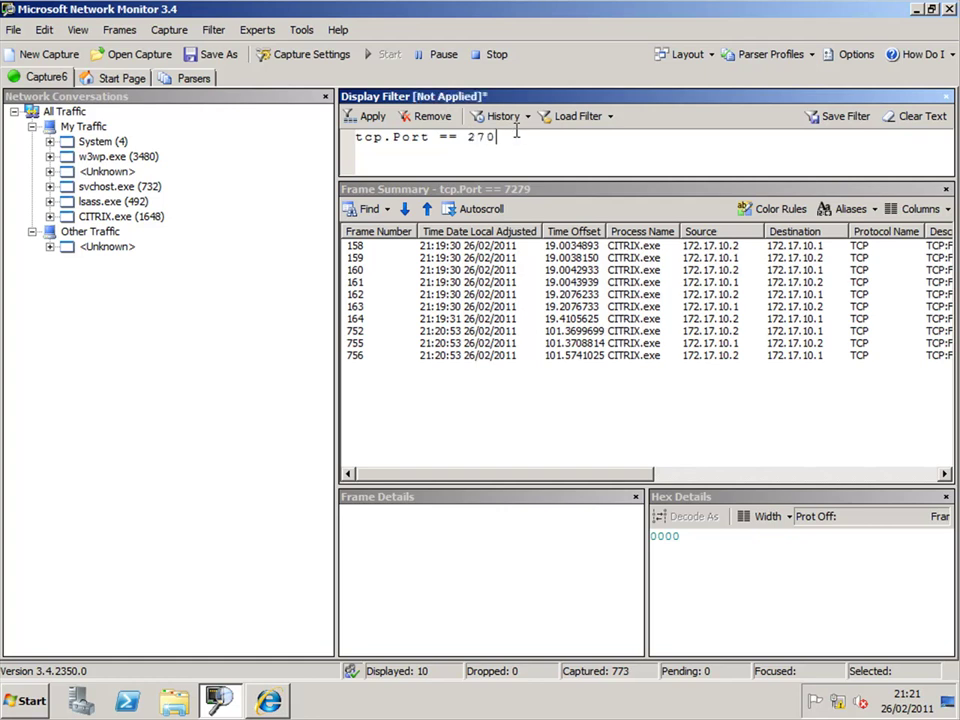
{"action": "left_click", "coordinate": [374, 117]}
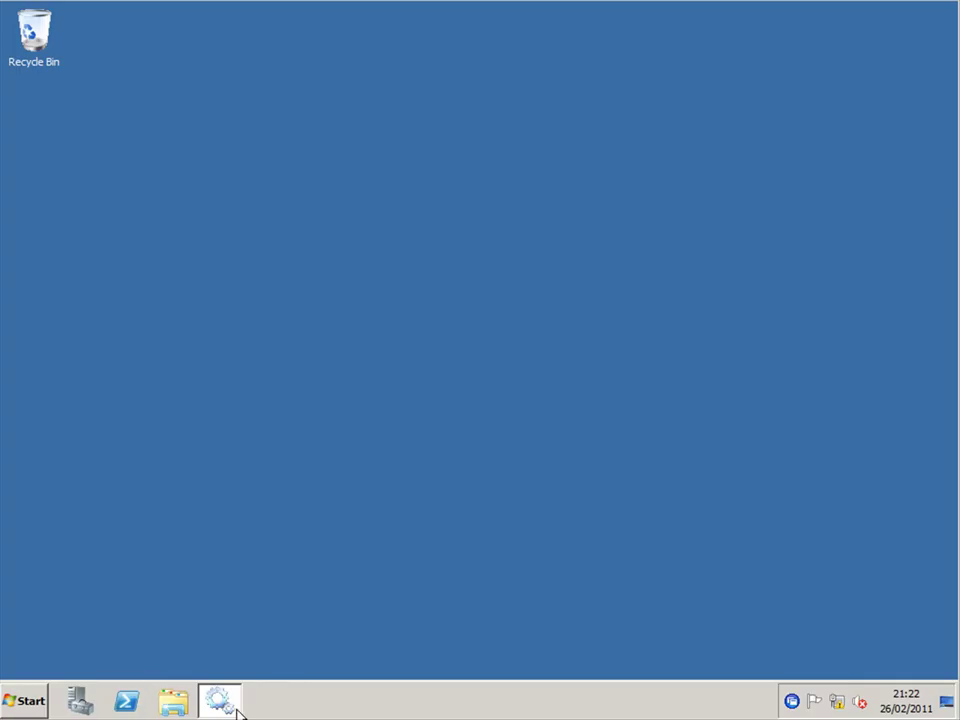
Restart the Citrix Independent Management Architecture service from the Services console.
{"action": "left_click", "coordinate": [225, 703]}
{"action": "right_click", "coordinate": [248, 447]}
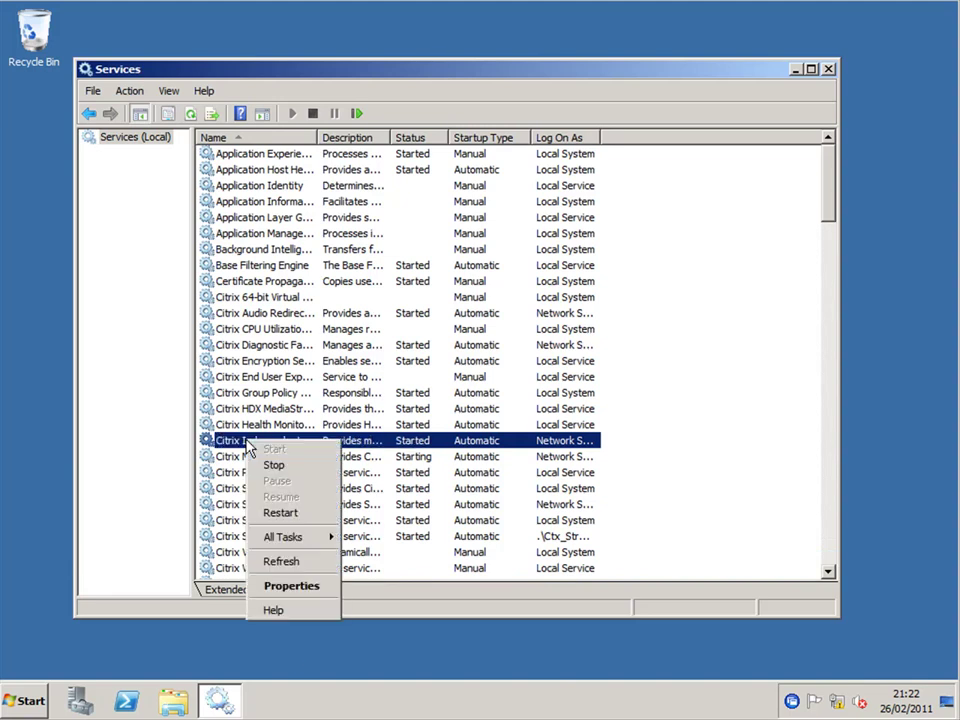
{"action": "left_click", "coordinate": [276, 511]}
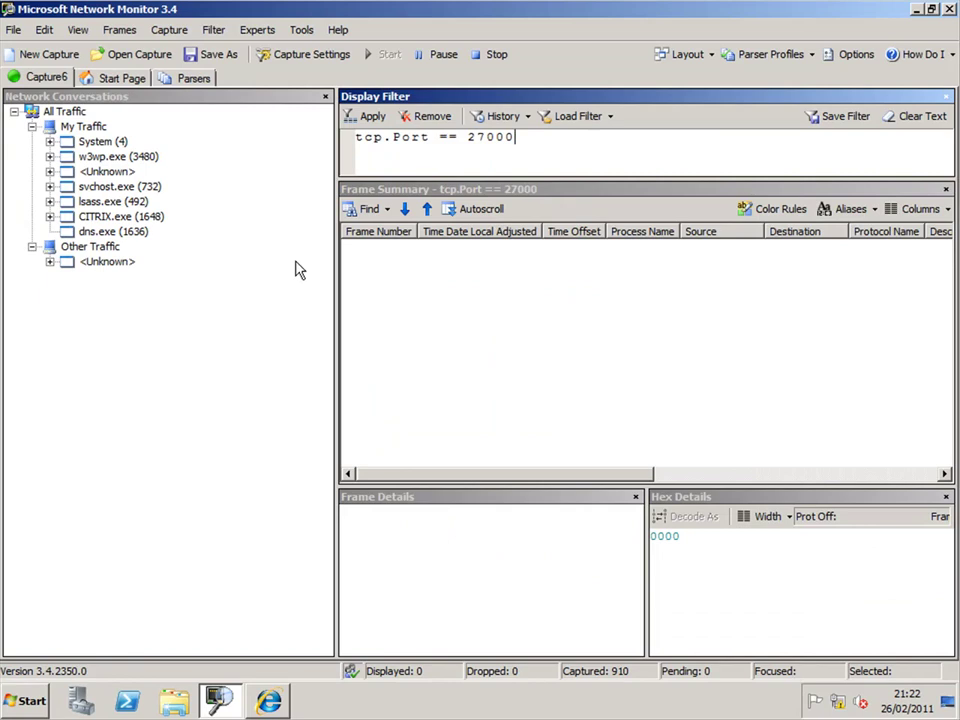
Reapply the tcp.Port == 27000 display filter to list the 6 new lmadmin.exe frames.
{"action": "left_click", "coordinate": [372, 117]}
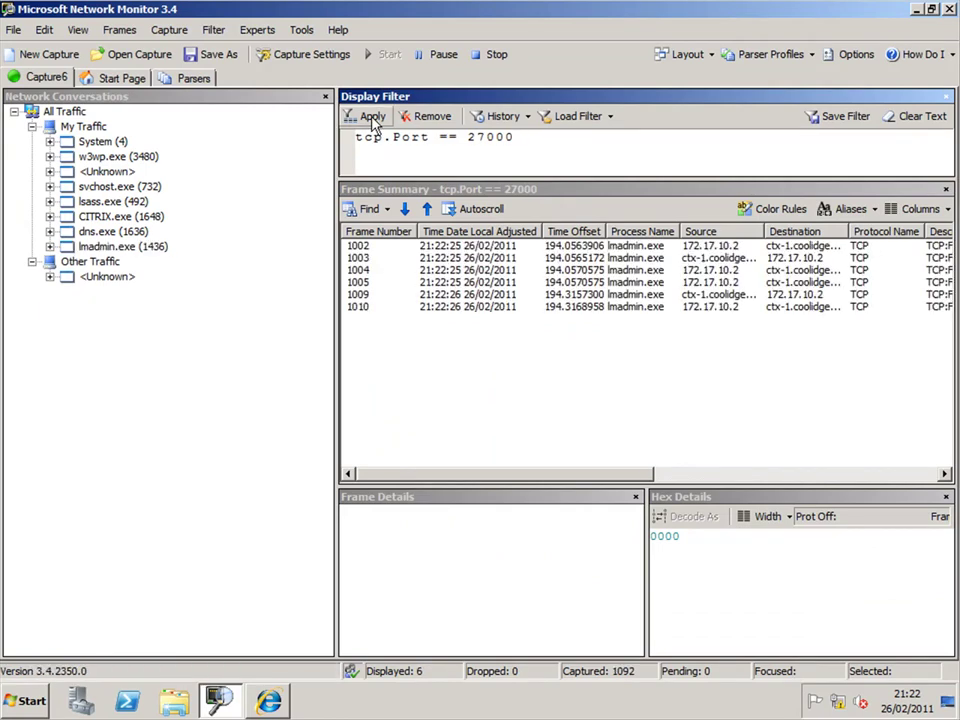